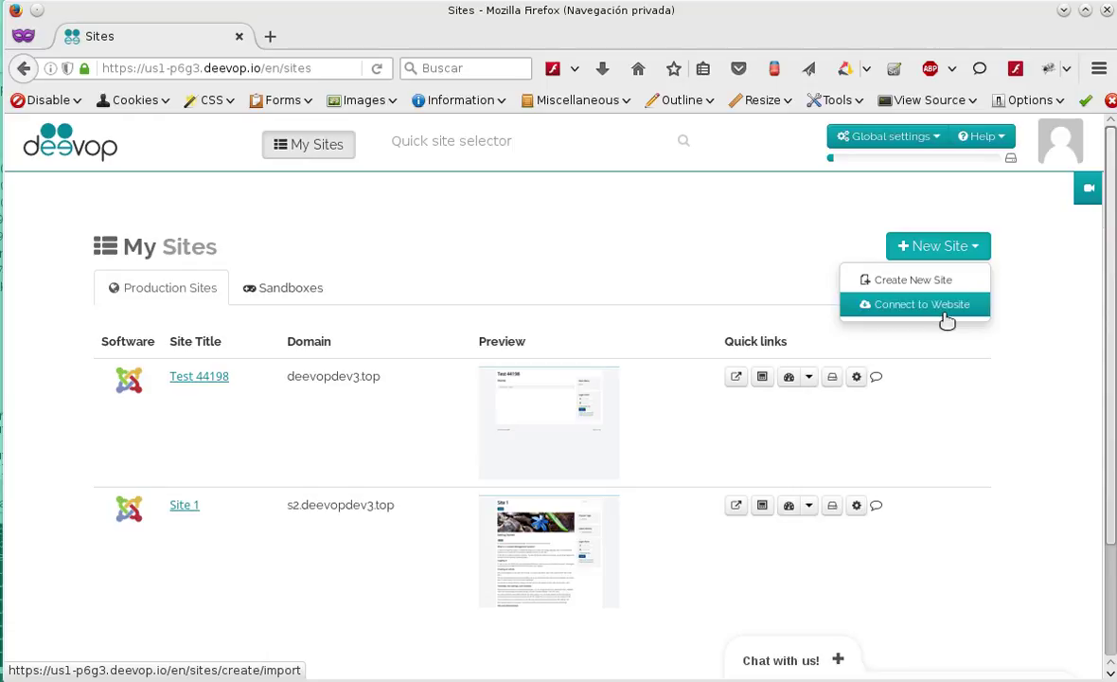
Step: Start creating a new site, title it "Site 1", and continue to the domain and type settings
click(935, 290)
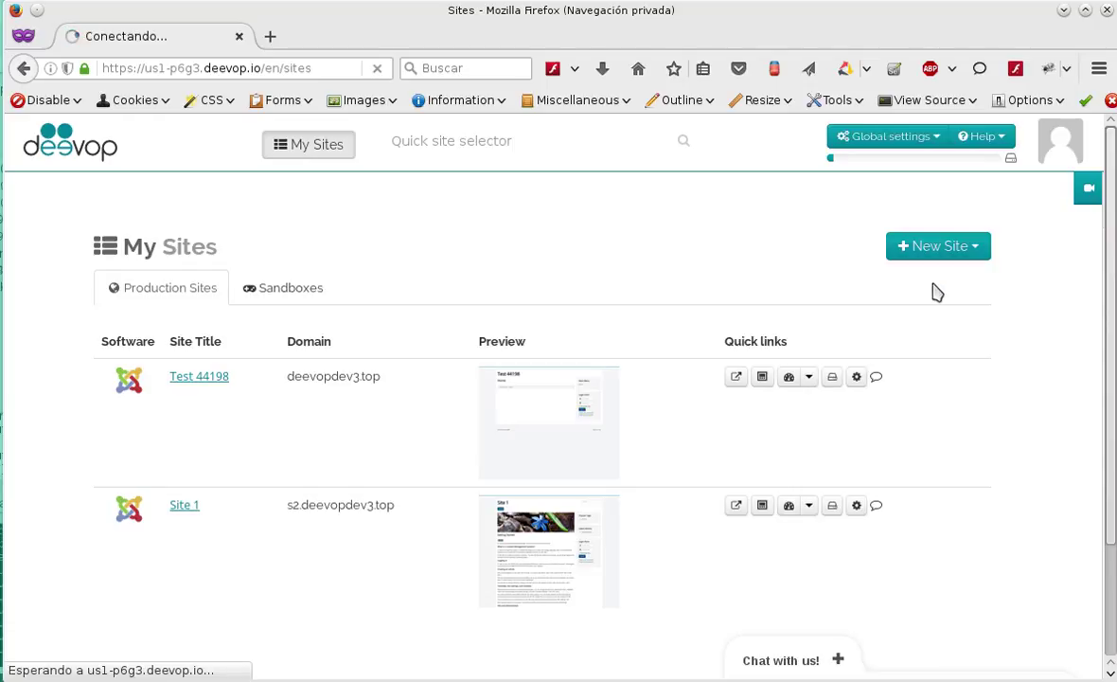
click(629, 469)
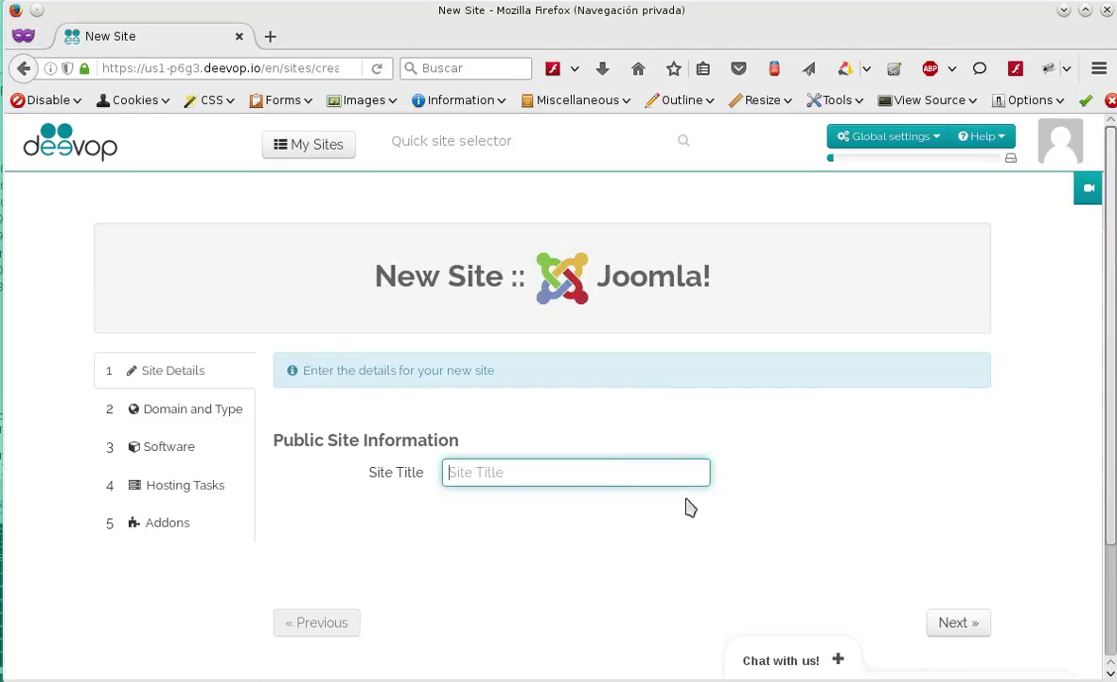
text(Site 4)
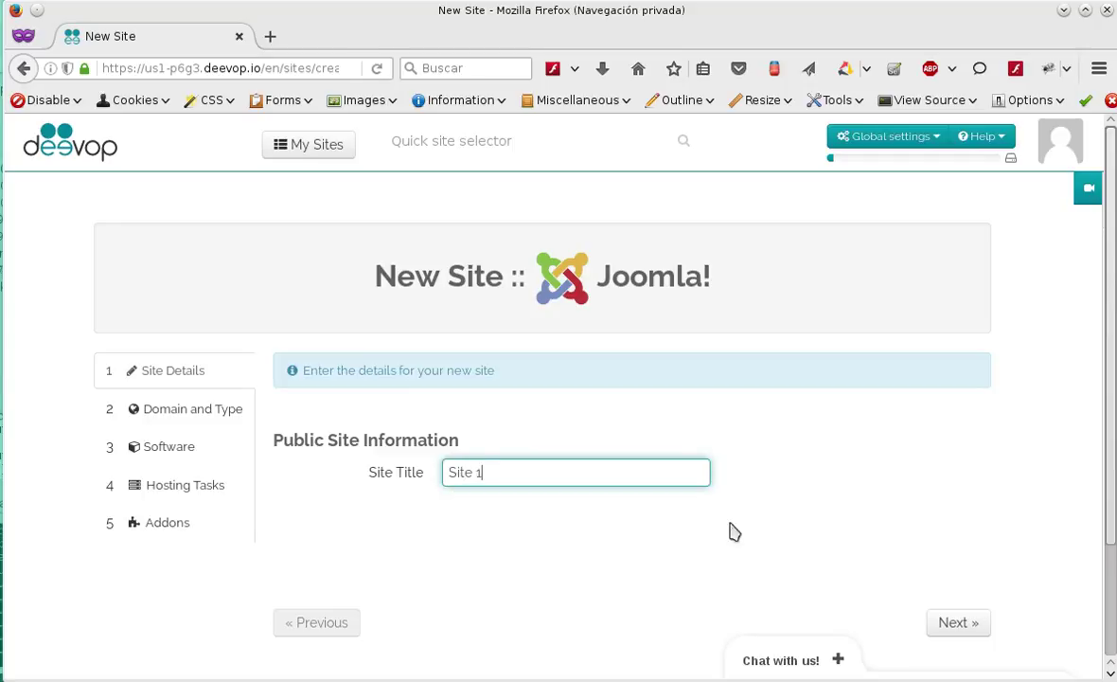
click(958, 625)
Step: Choose Manual setup (Individual Hosting) as the production site's hosting type
scroll(1025, 483, down, 2)
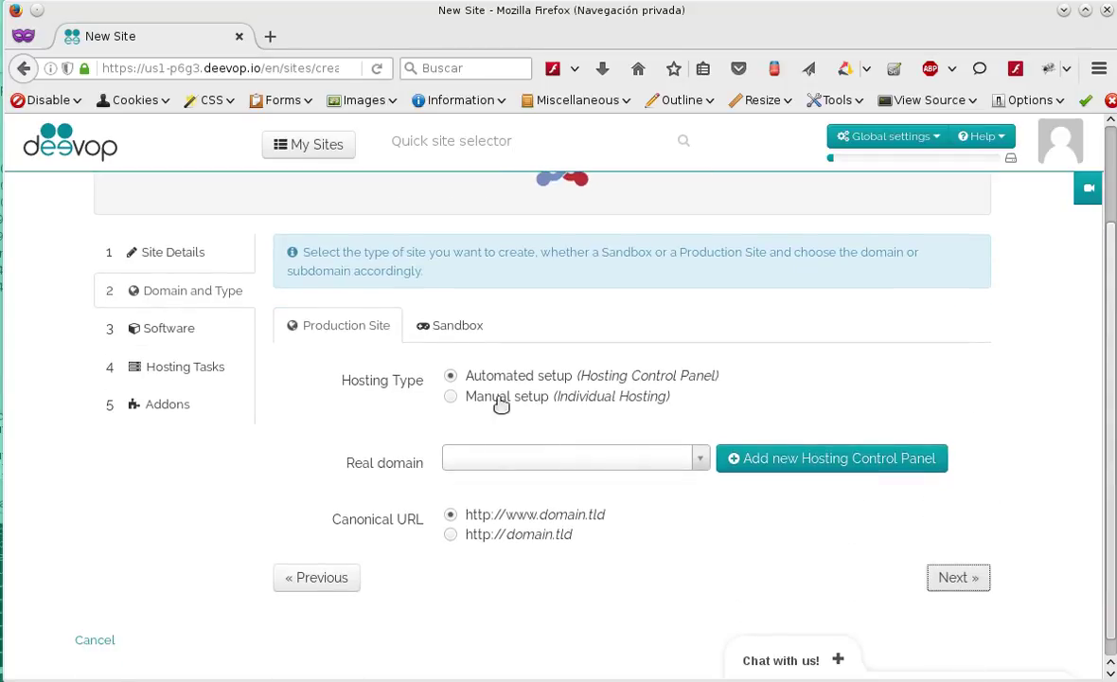
click(451, 397)
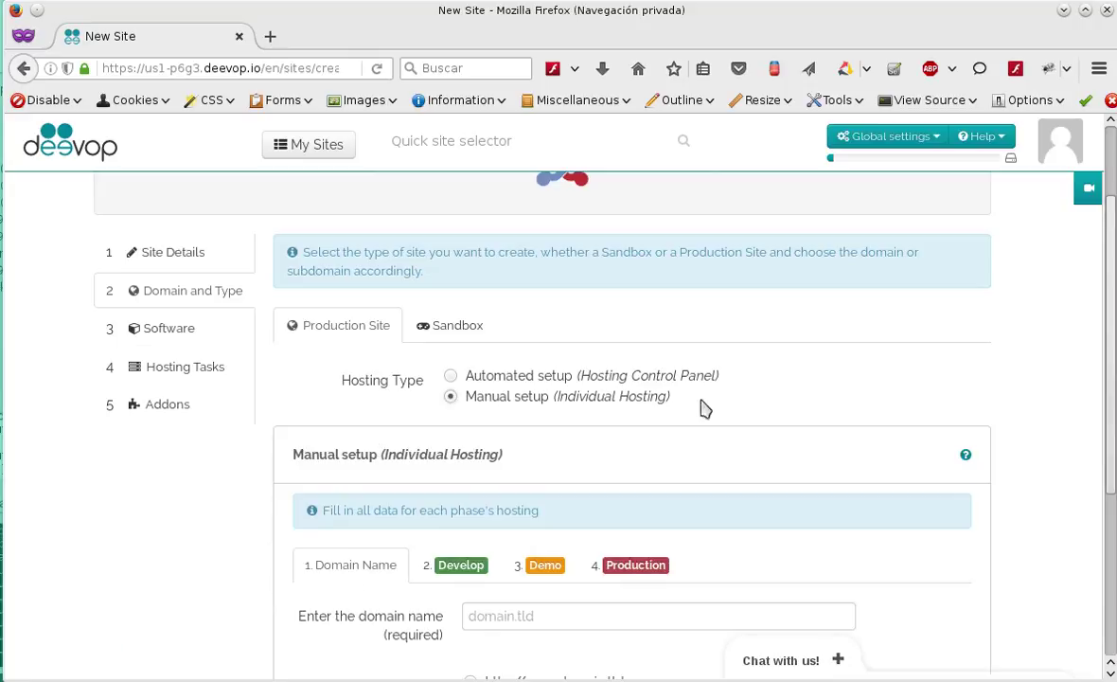
scroll(1092, 406, down, 3)
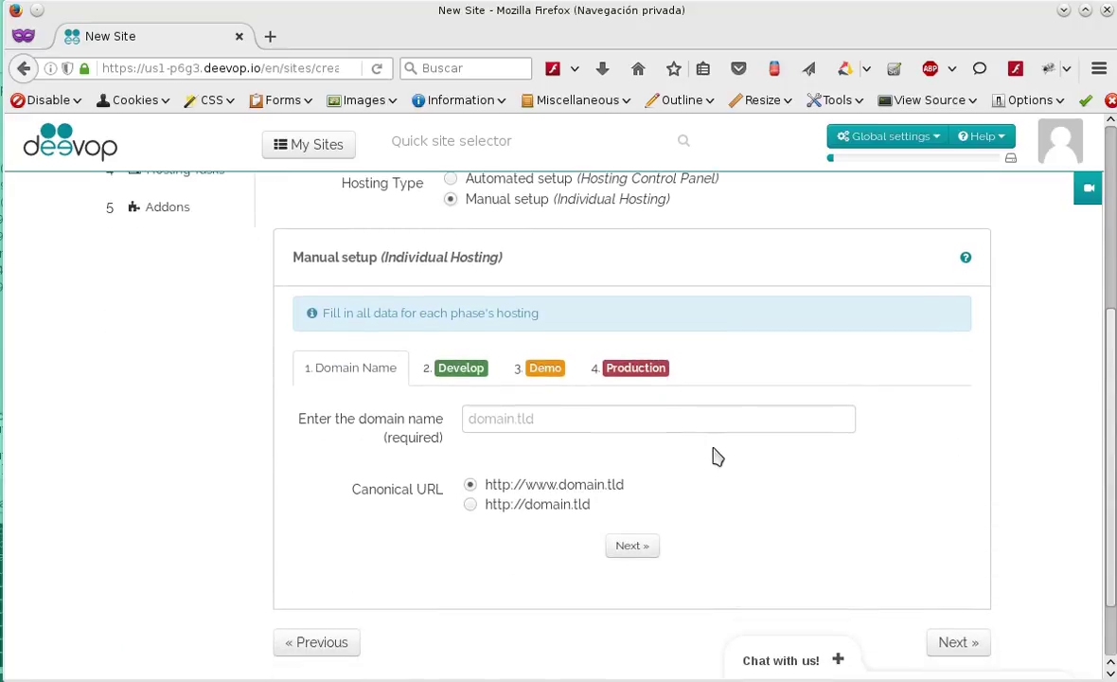
Step: Copy the domain name us1.manual-test.top from manualsetup.txt in Kate into the required domain name field in Firefox
key(alt+Tab)
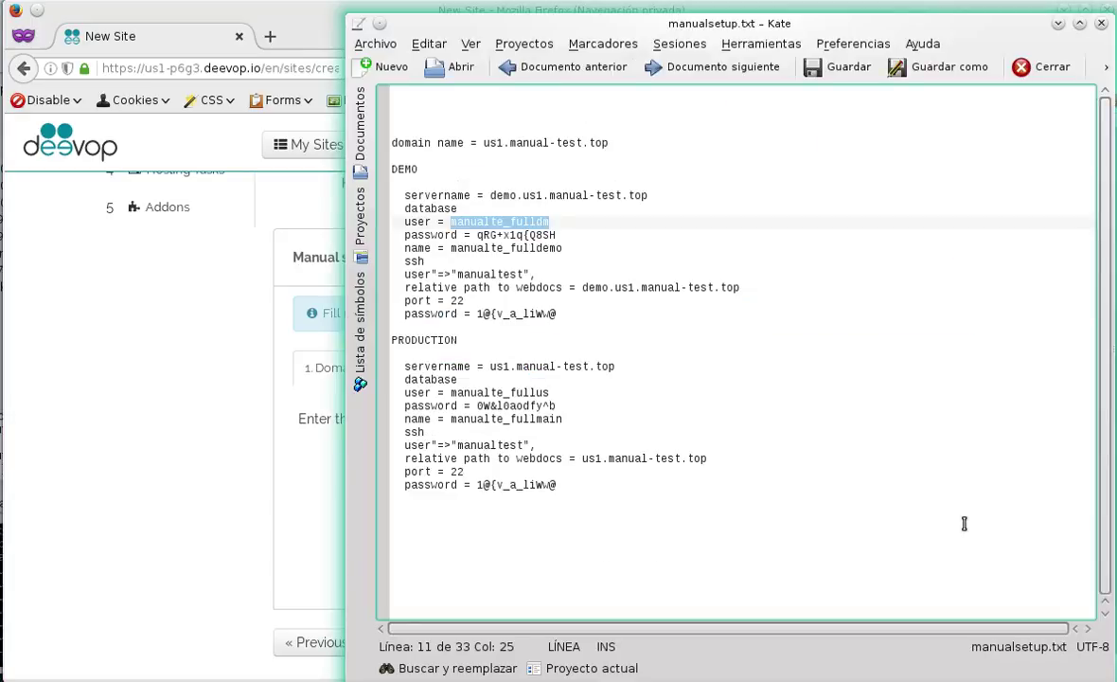
click(963, 516)
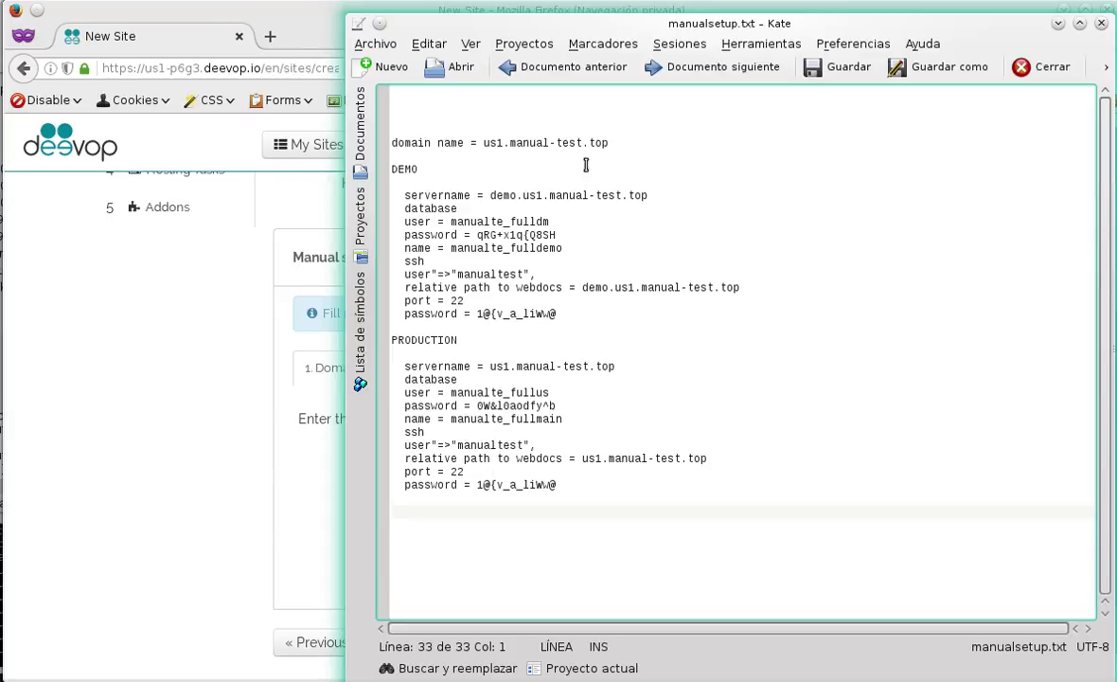
drag(610, 144, 484, 143)
key(ctrl+c)
click(101, 303)
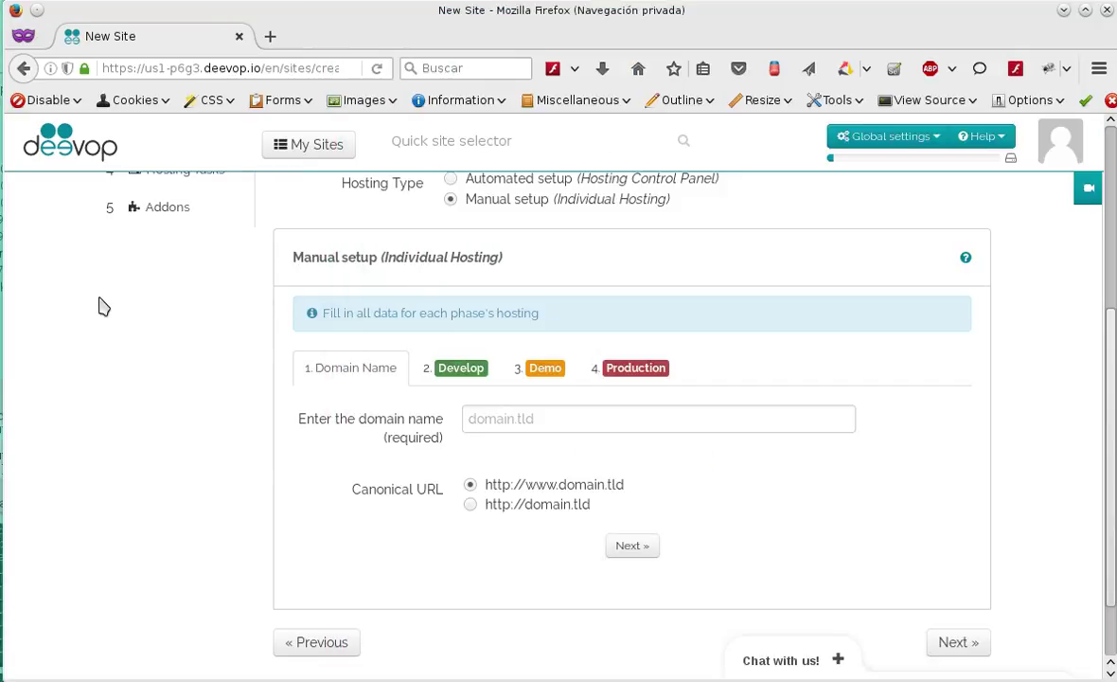
click(554, 417)
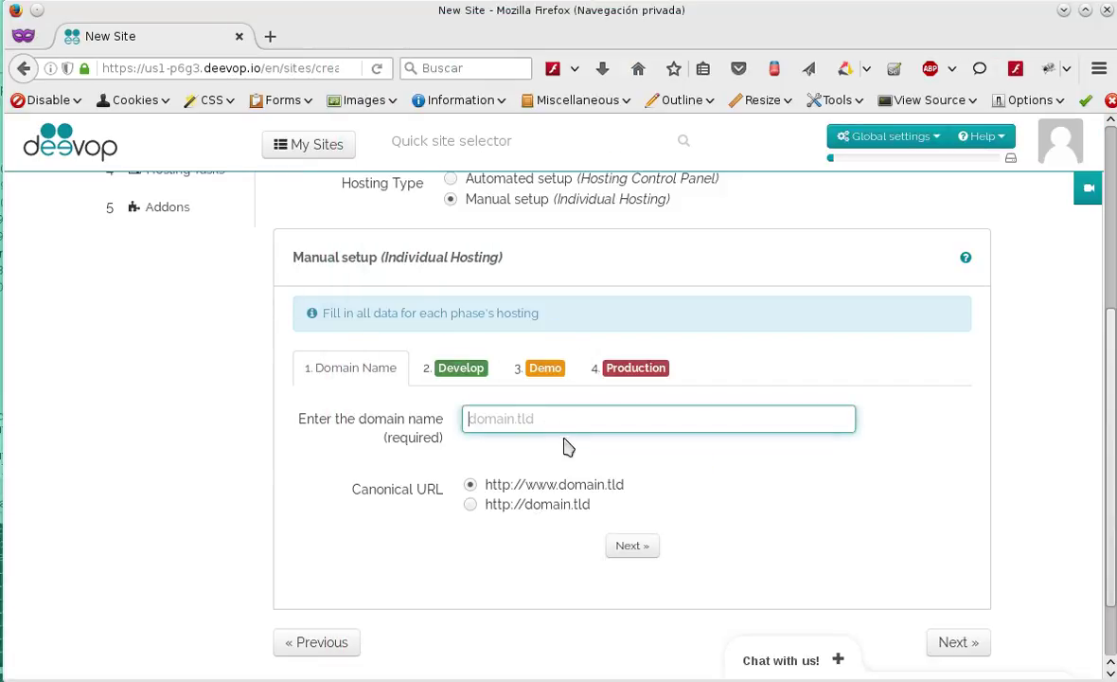
key(ctrl+v)
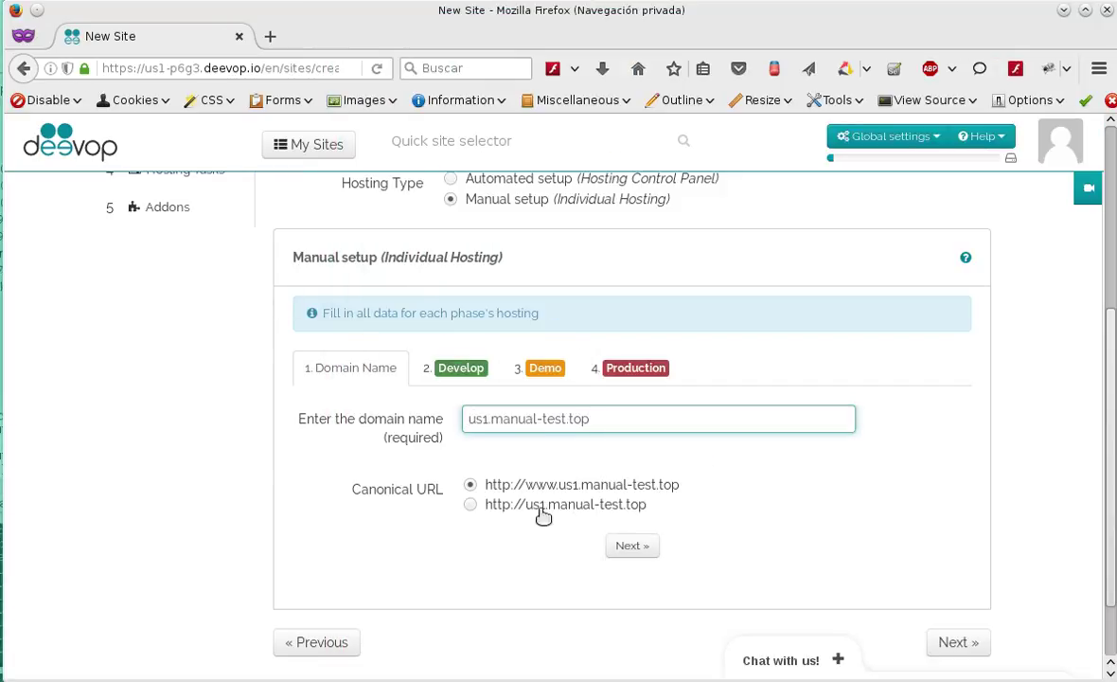
click(545, 506)
click(638, 549)
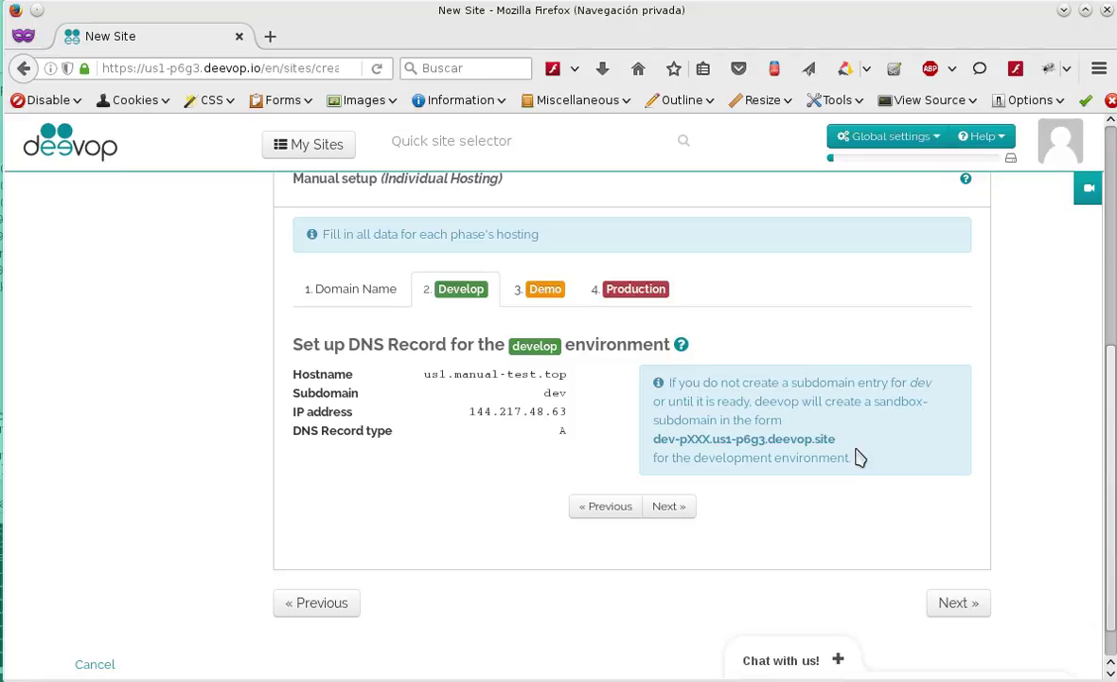
click(668, 509)
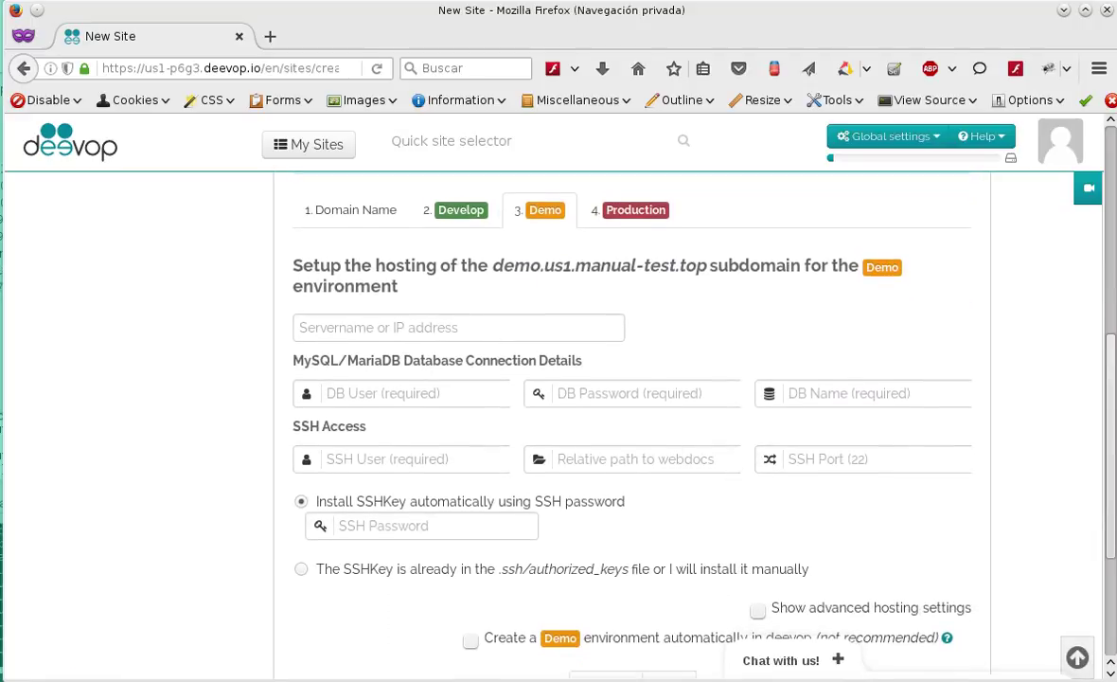
Step: Copy the Demo servername demo.us1.manual-test.top and the database user, password and name manualte_fulldemo from manualsetup.txt in Kate into the Demo form
key(alt+Tab)
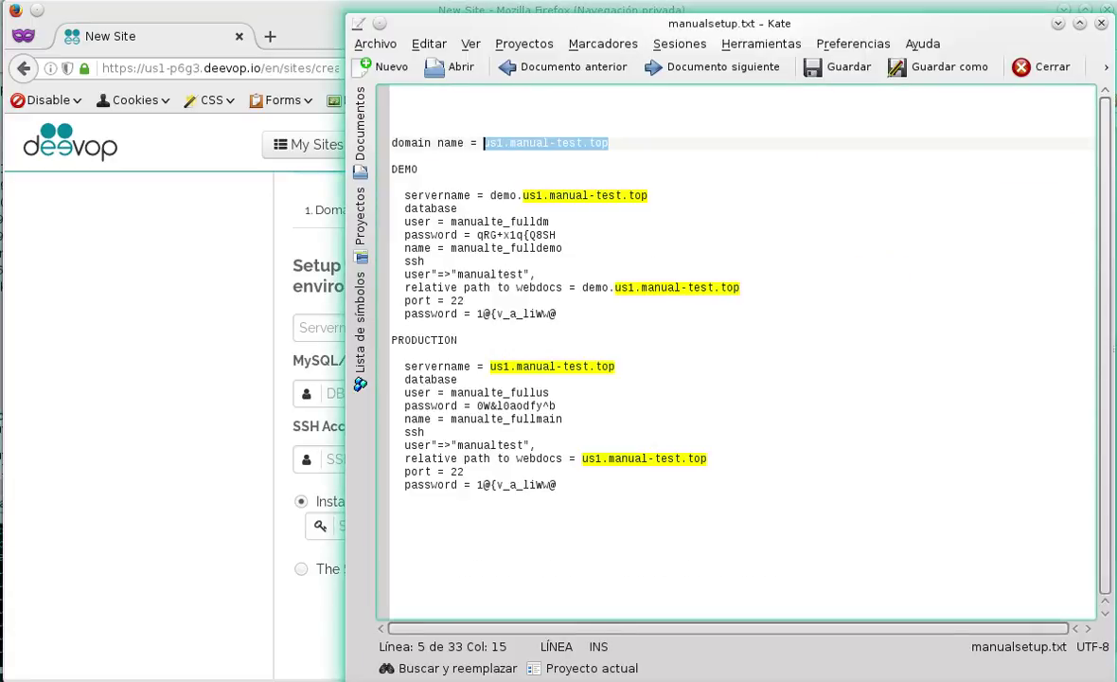
click(536, 195)
drag(490, 195, 655, 193)
key(ctrl+c)
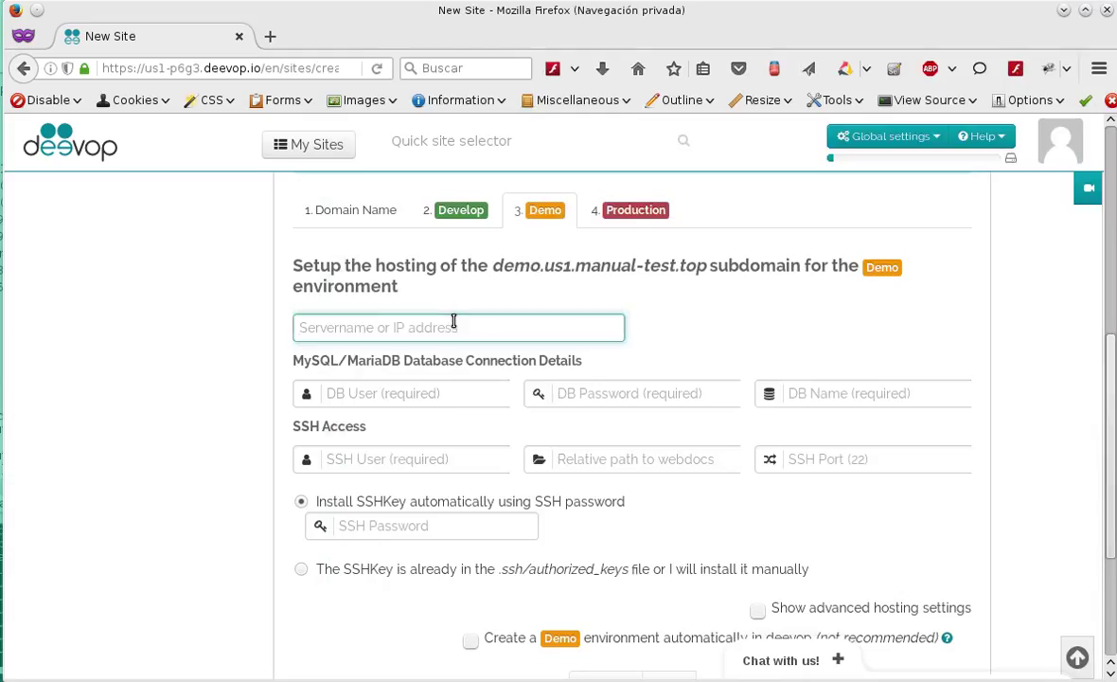
key(alt+Tab)
key(ctrl+v)
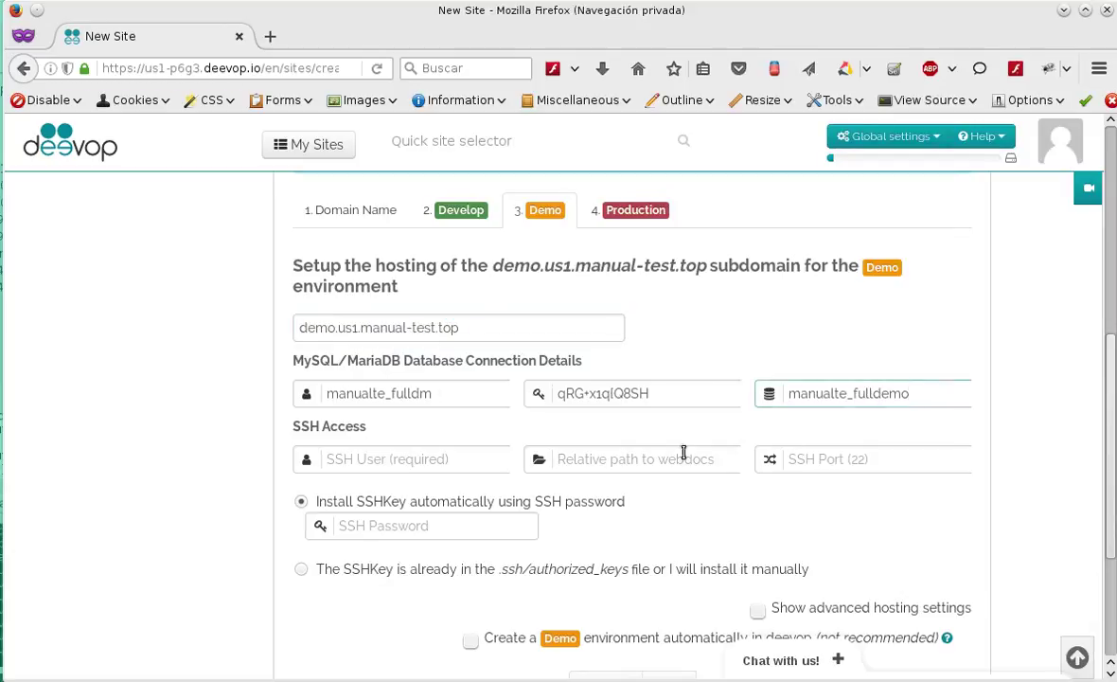
Step: Fill in Demo SSH access with user manualtest, webdocs path demo.us1.manual-test.top, port 22 and the SSH password, and submit the Demo hosting
click(414, 459)
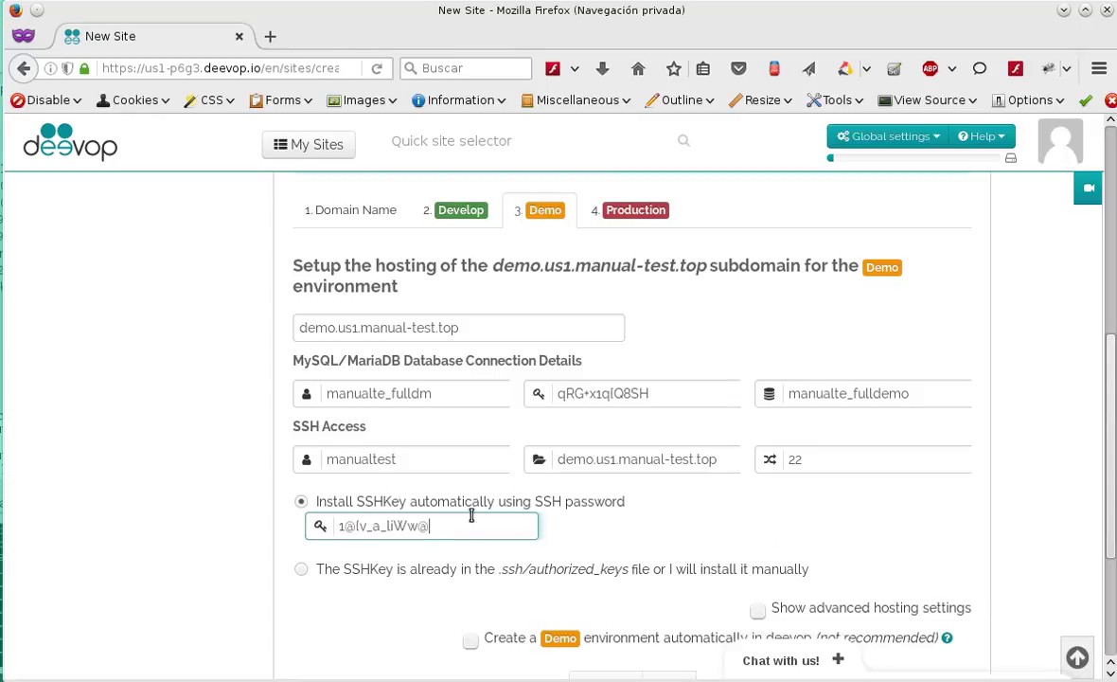
scroll(1002, 539, down, 2)
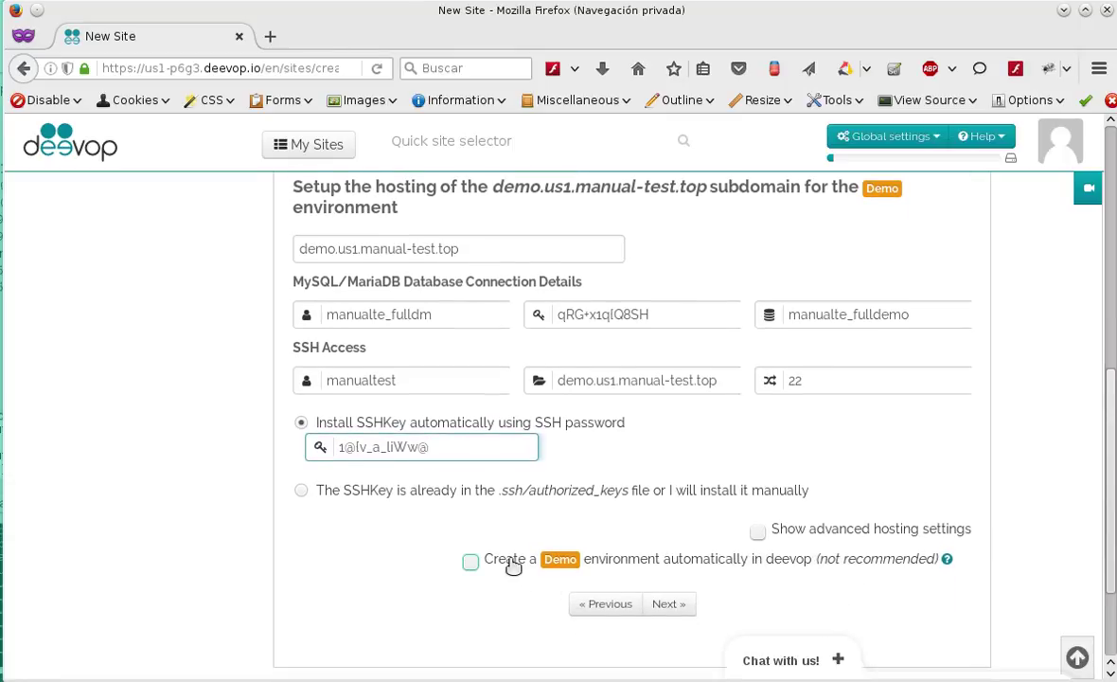
click(668, 604)
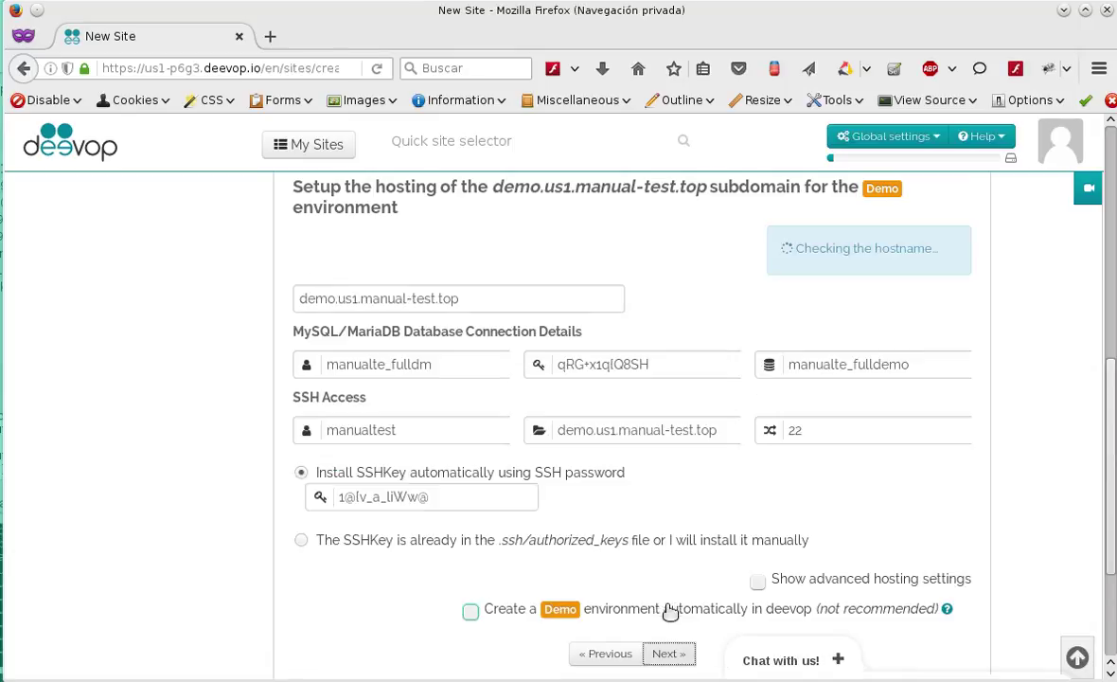
scroll(754, 540, up, 2)
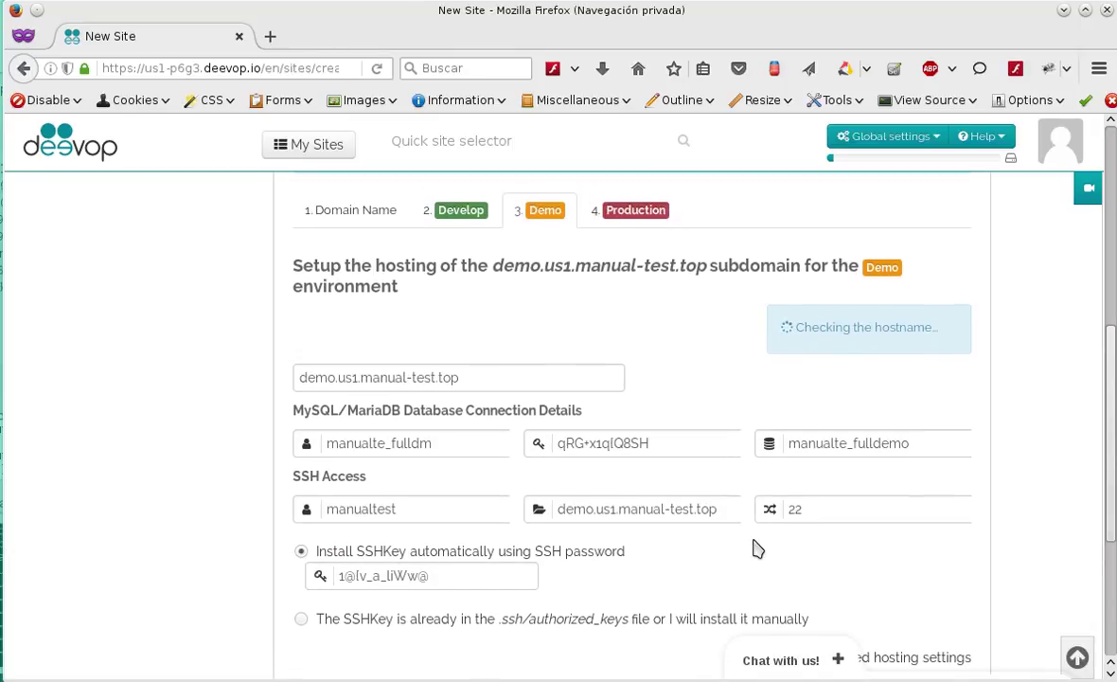
scroll(932, 333, down, 1)
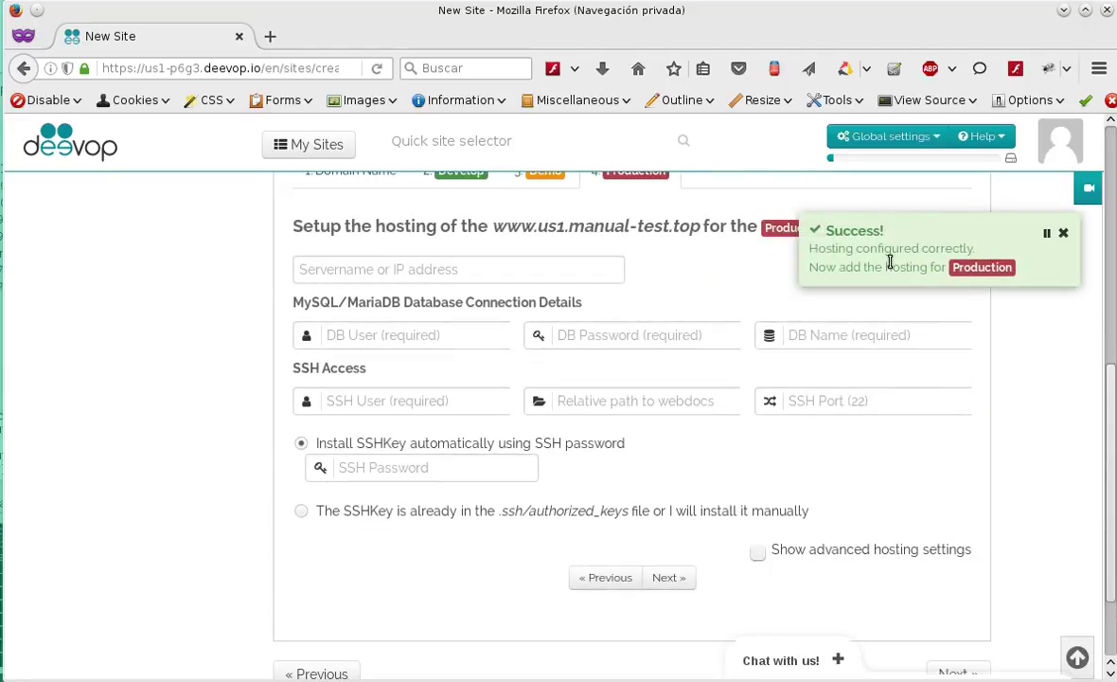
Step: Fill in the Production servername us1.manual-test.top, database credentials, SSH credentials and port 22 from manualsetup.txt, and submit until the hosting is accepted
scroll(800, 356, up, 1)
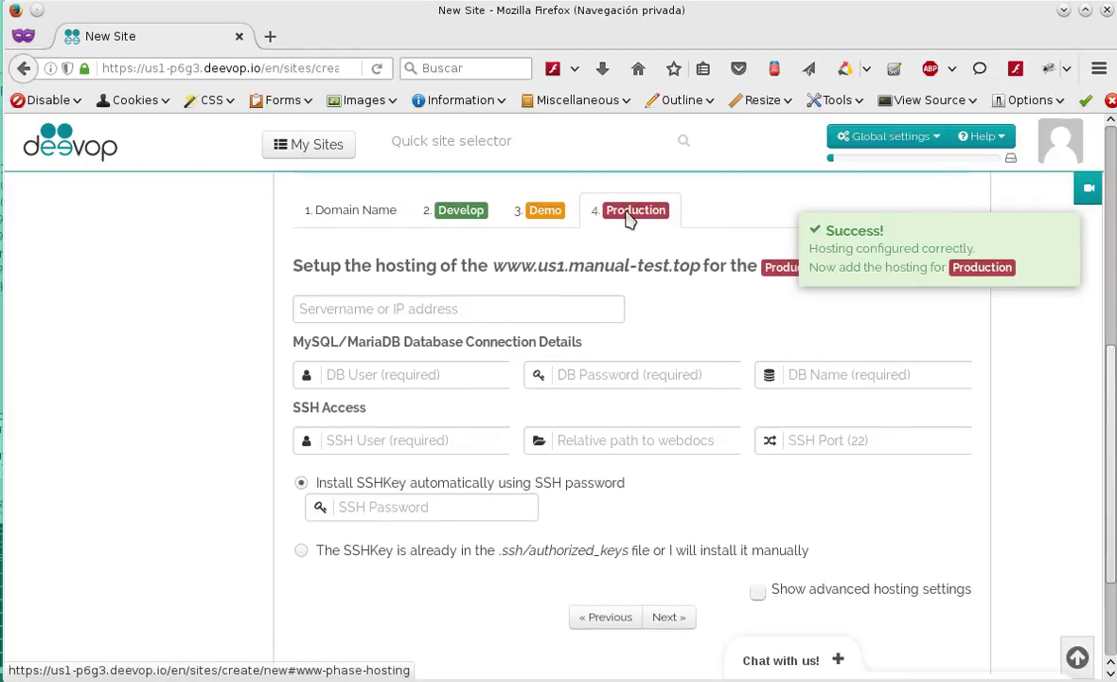
click(535, 309)
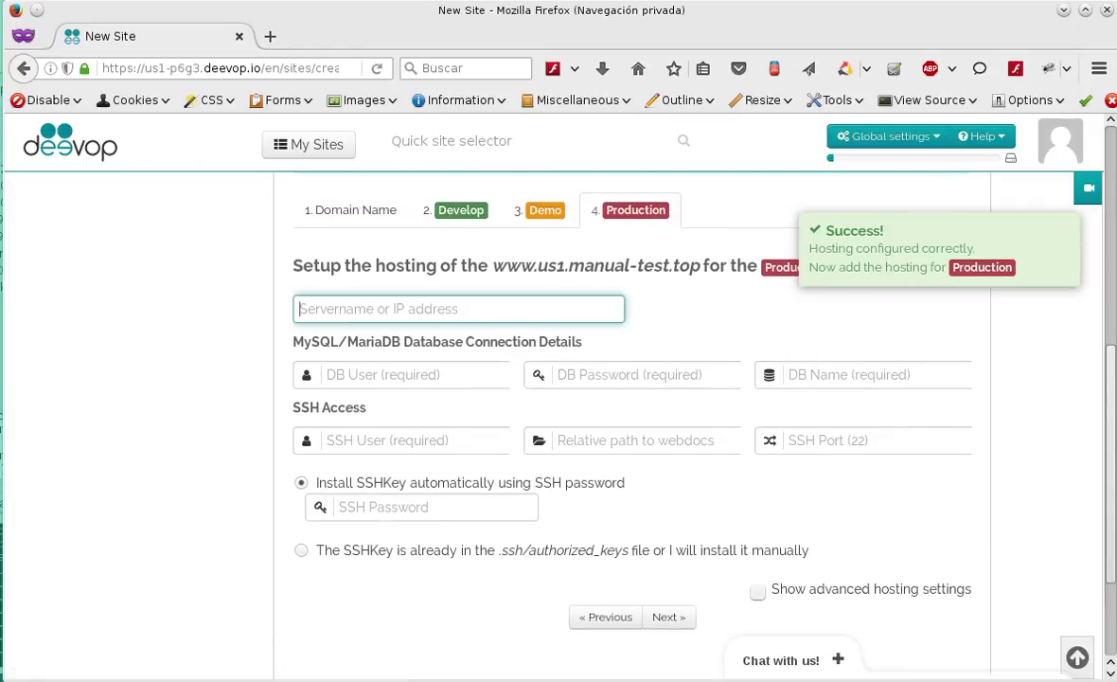
key(alt+Tab)
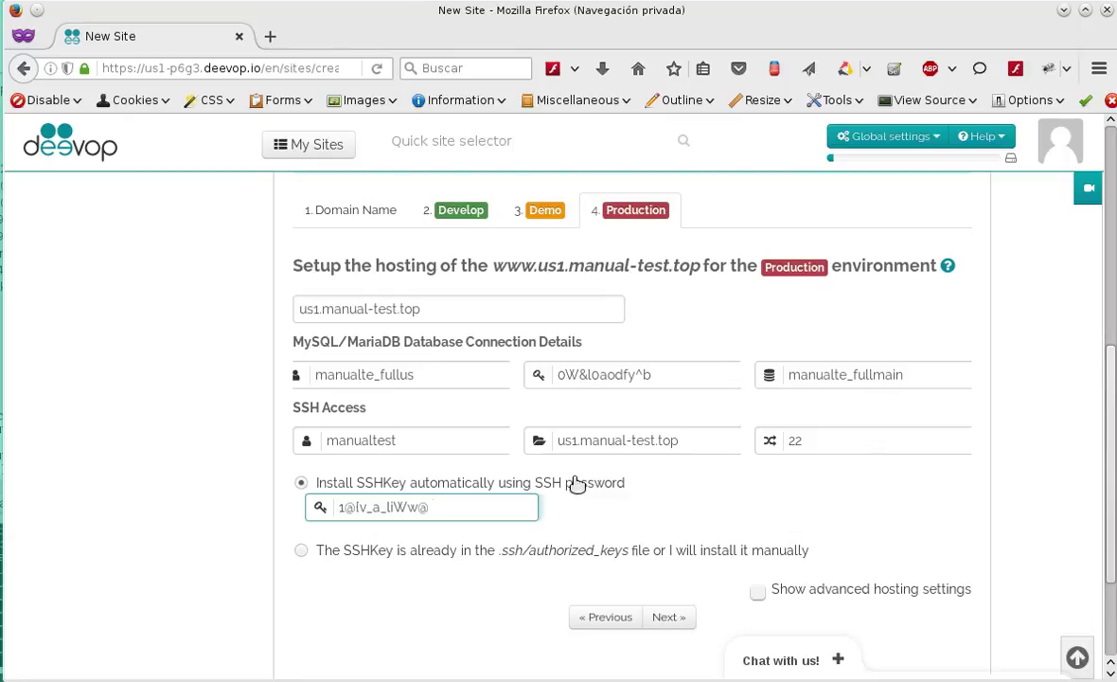
click(666, 617)
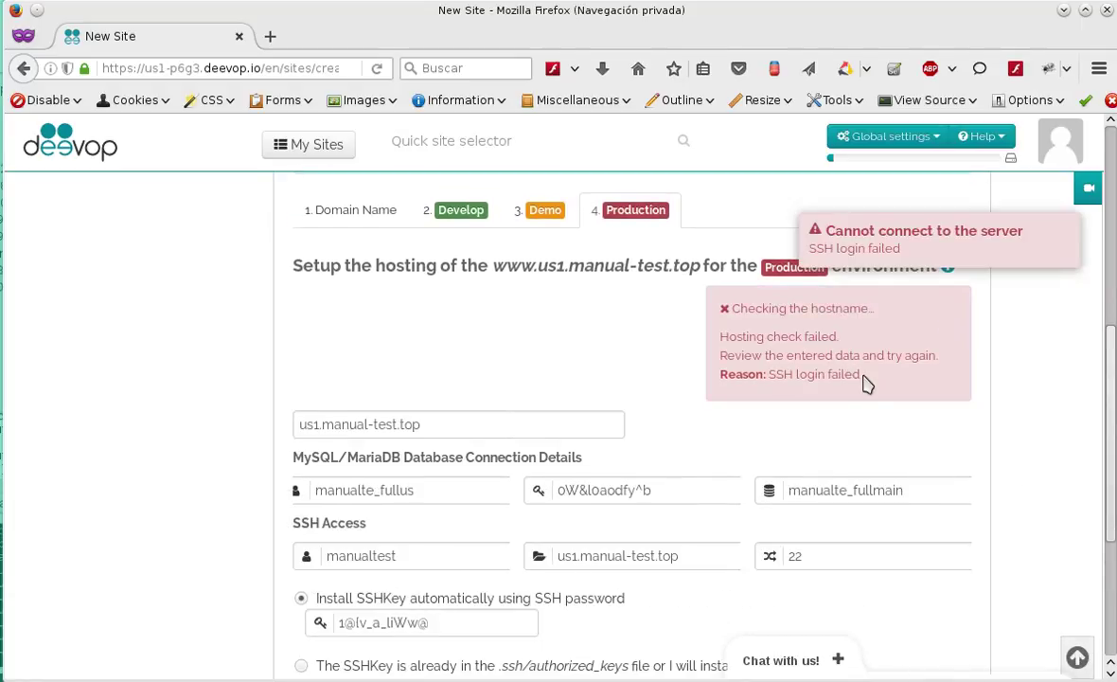
scroll(936, 494, down, 2)
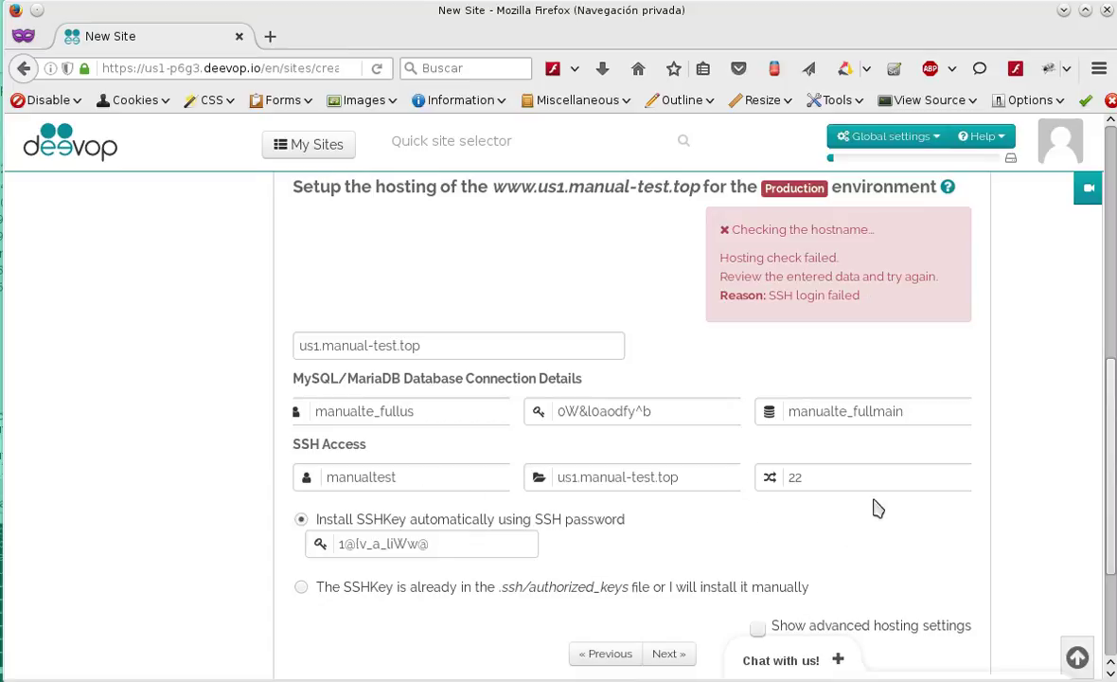
click(668, 654)
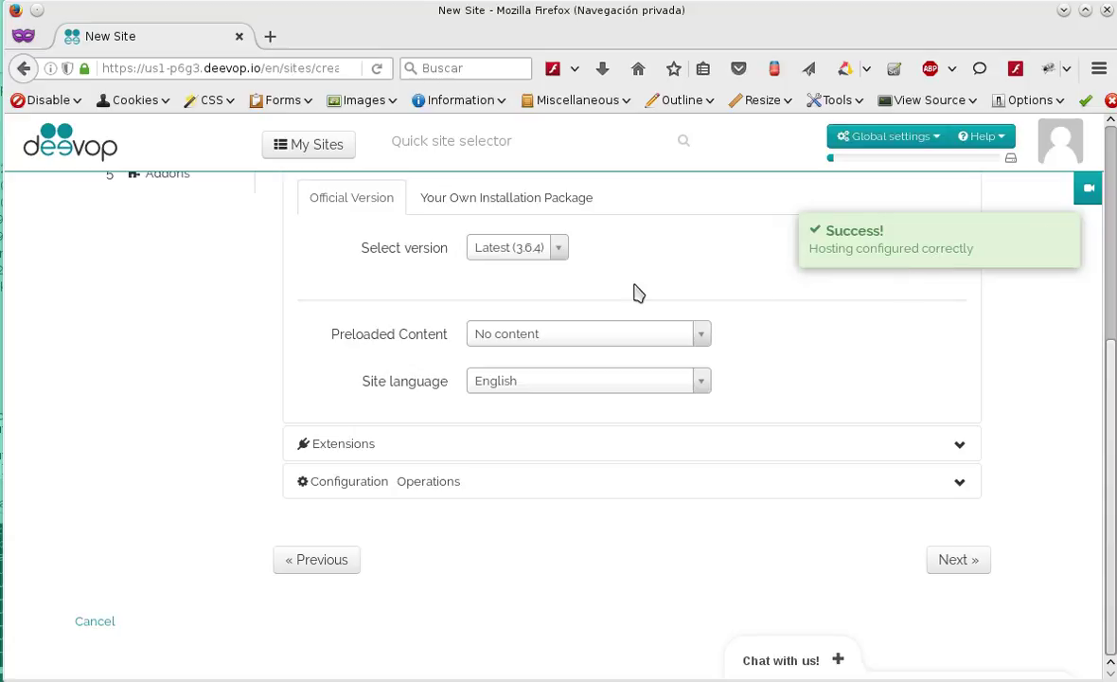
Step: Choose WordPress as the site software, keep the default hosting tasks and addons, and create the new site
scroll(666, 282, up, 2)
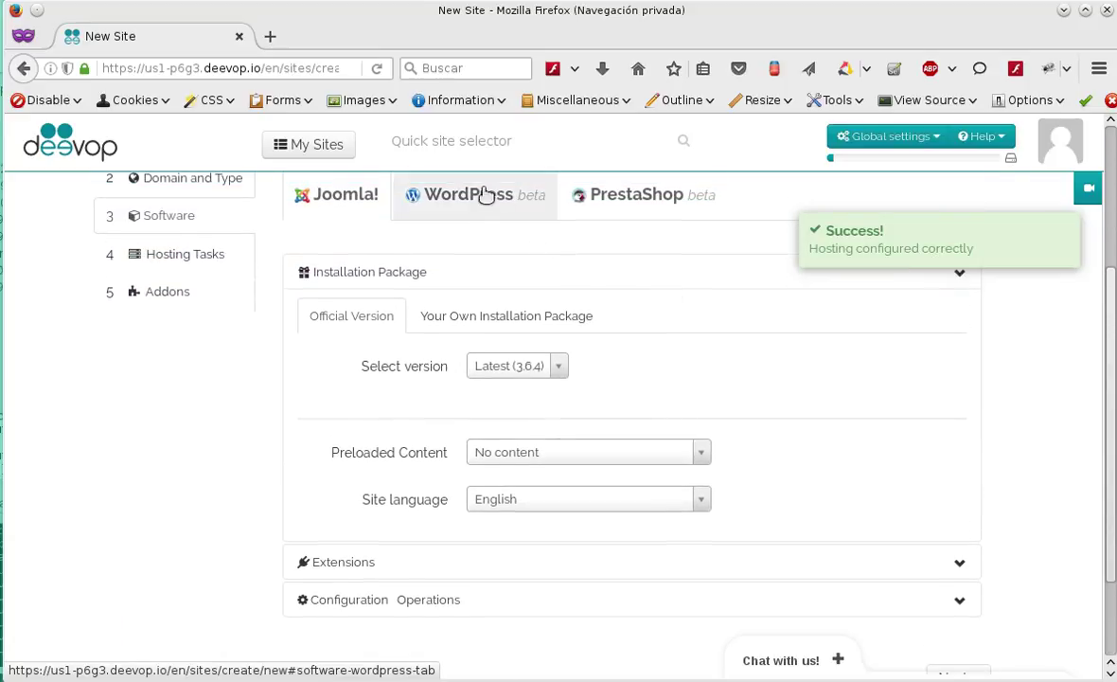
click(484, 194)
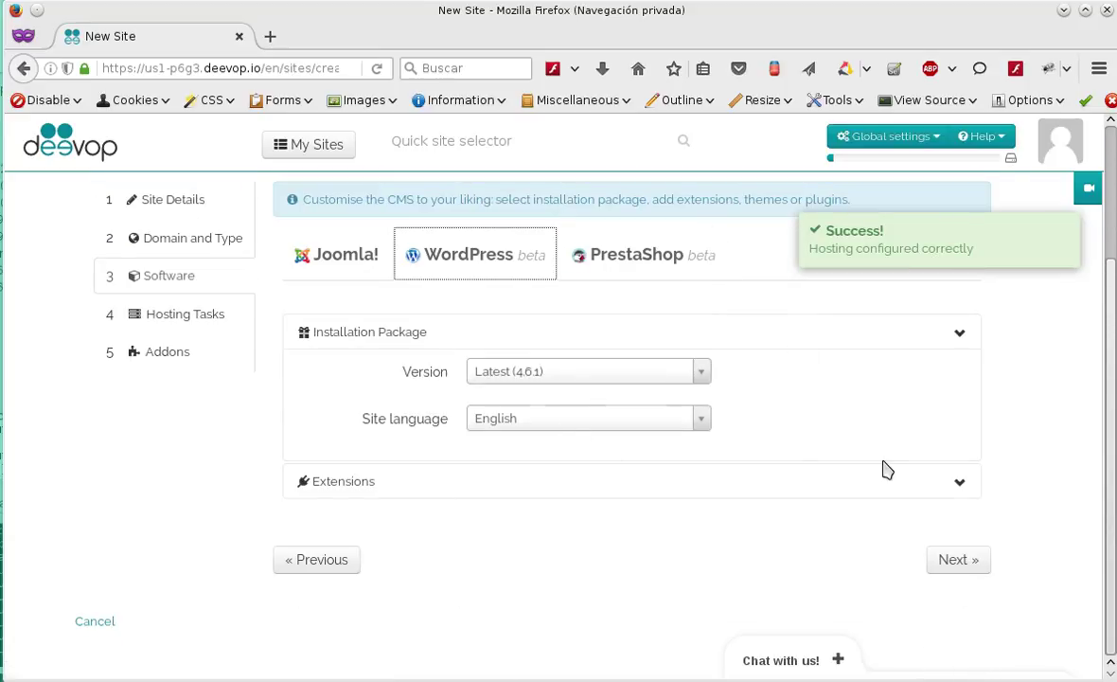
click(970, 564)
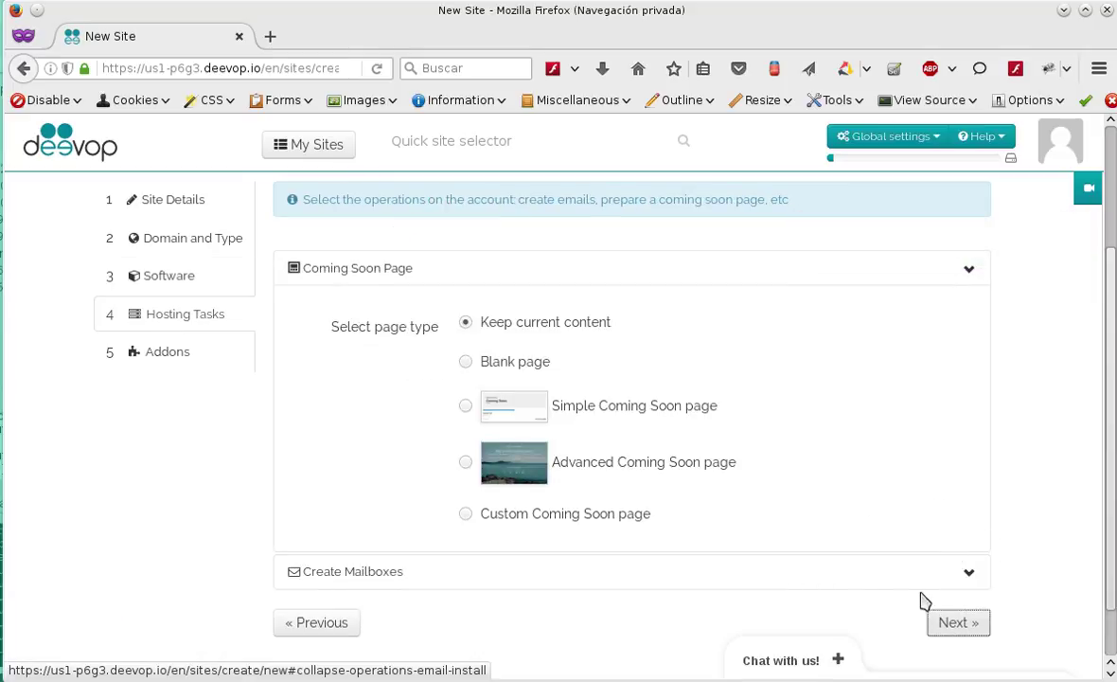
click(949, 625)
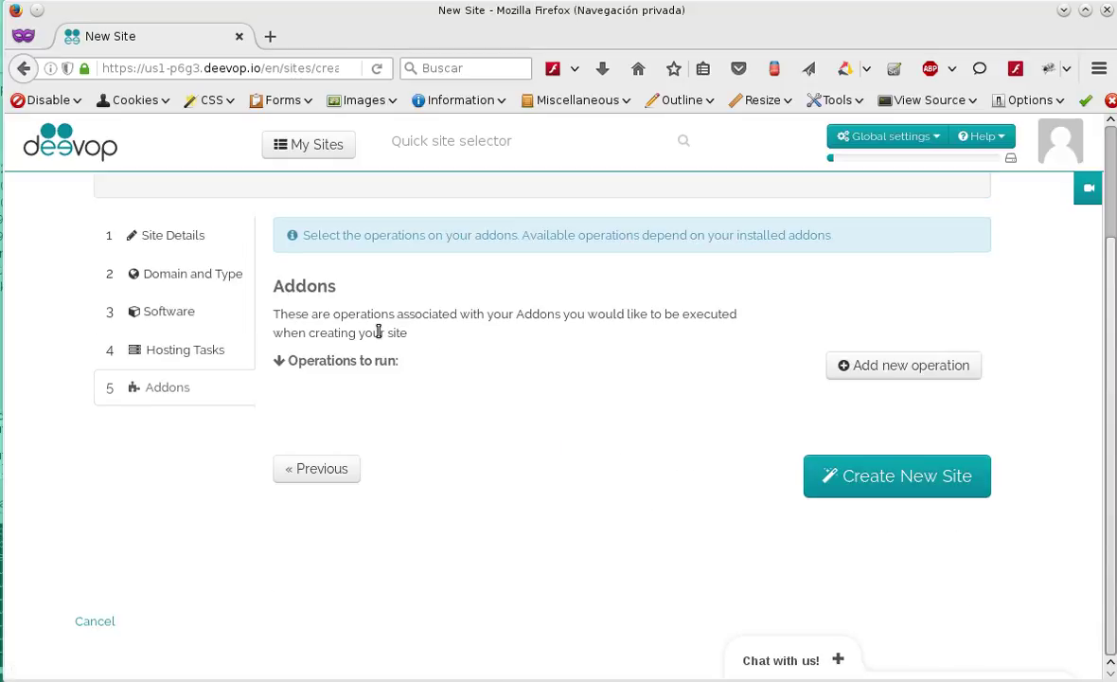
click(894, 478)
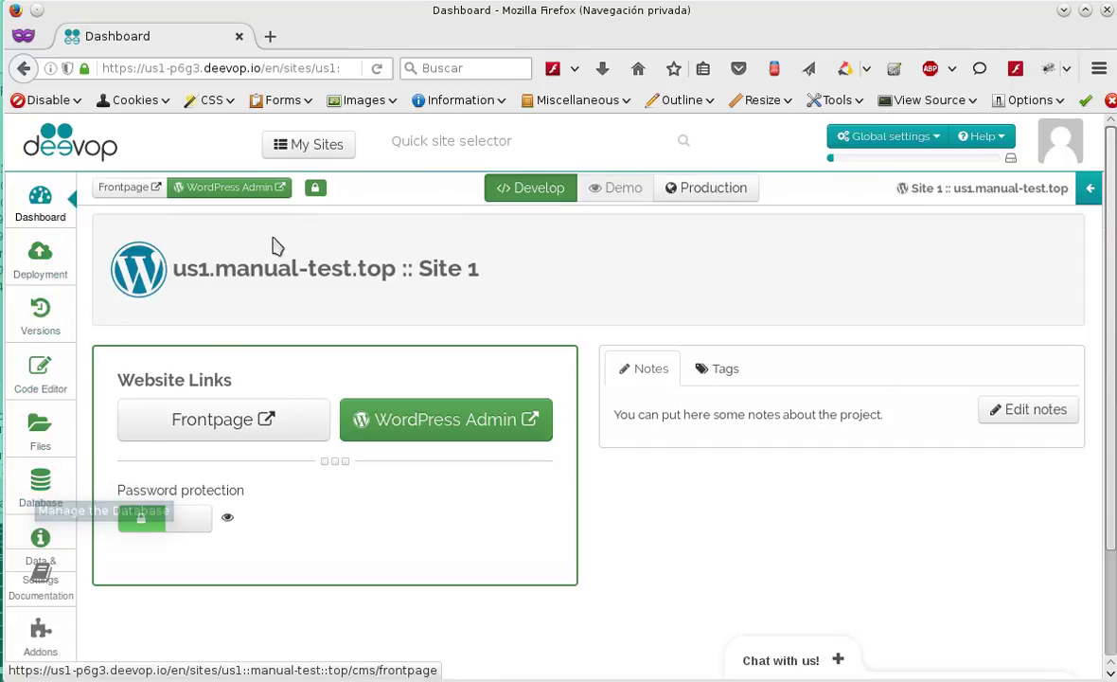
Step: View the Develop environment's WordPress admin and front page, and return to the site's deevop dashboard
click(242, 189)
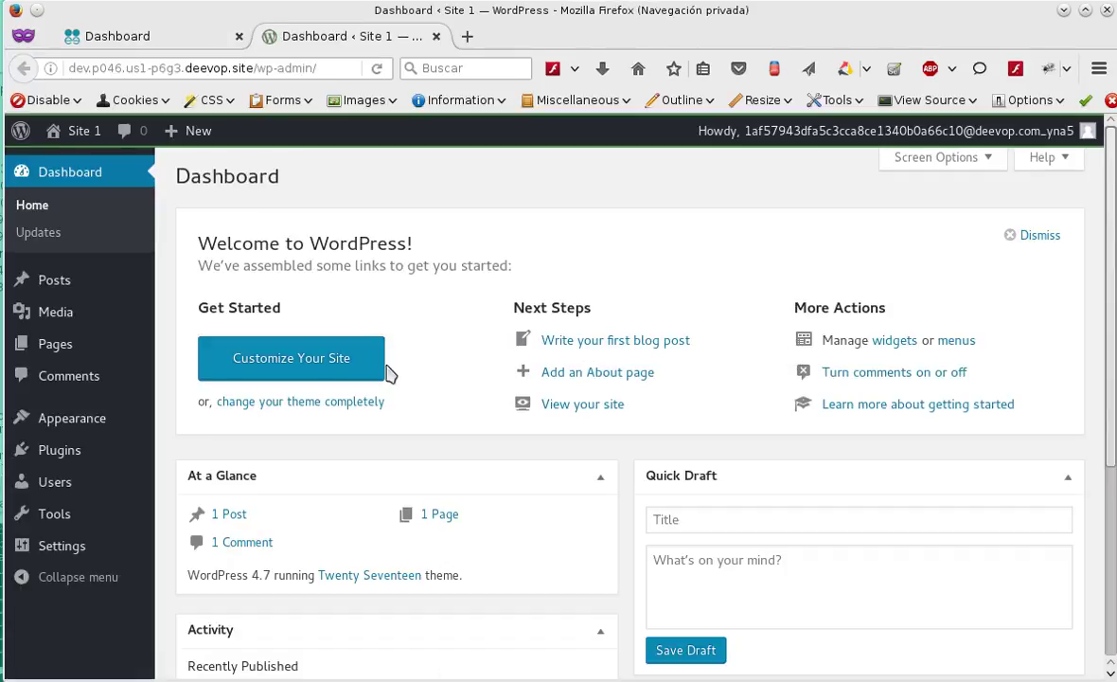
click(155, 36)
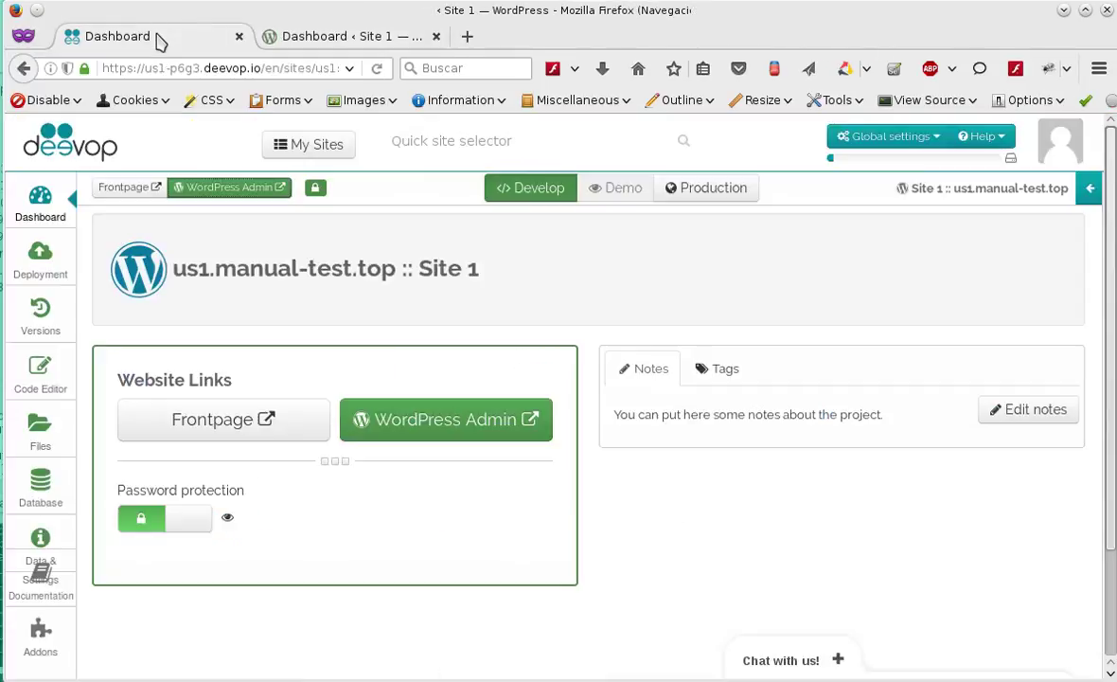
click(122, 189)
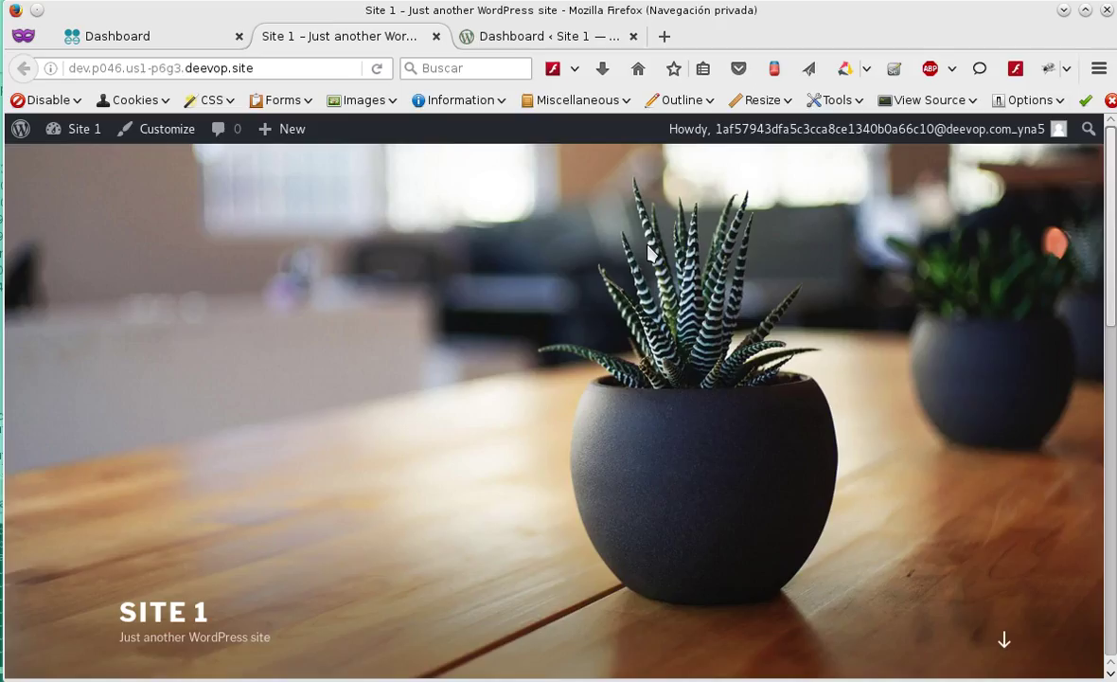
click(98, 30)
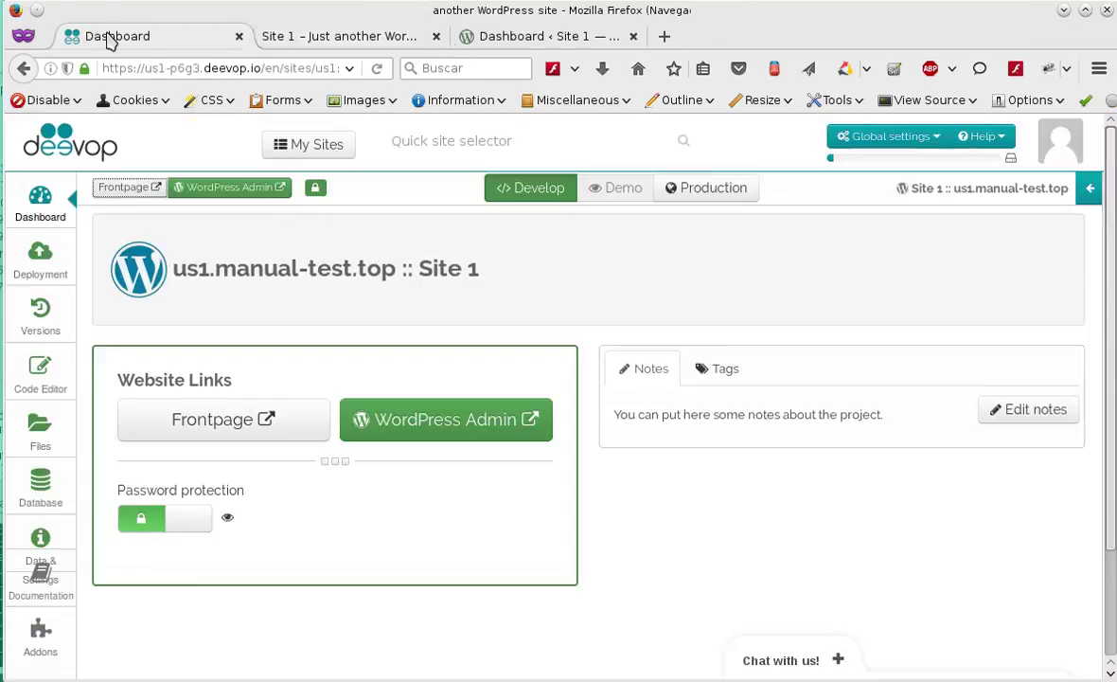